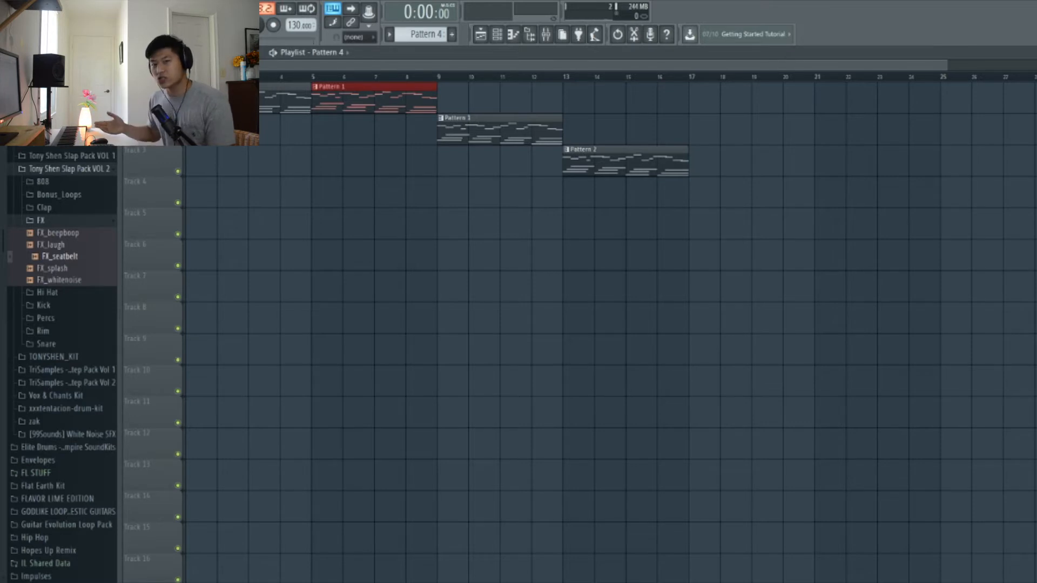
# Play the opening bars of the playlist arrangement from the start, and stop playback.
pyautogui.press('space')
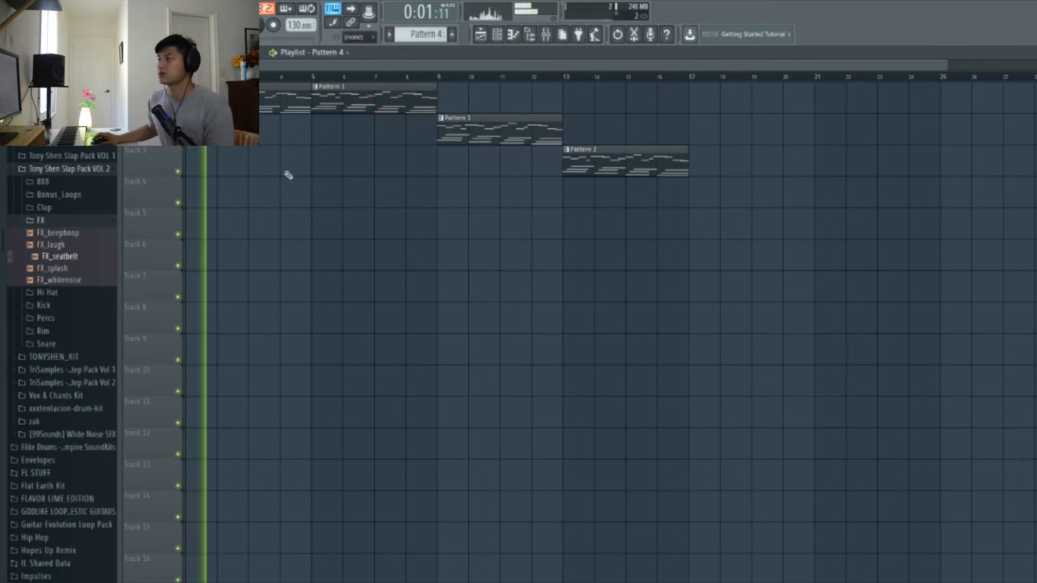
pyautogui.scroll(3, 220, 190)
pyautogui.scroll(2, 280, 199)
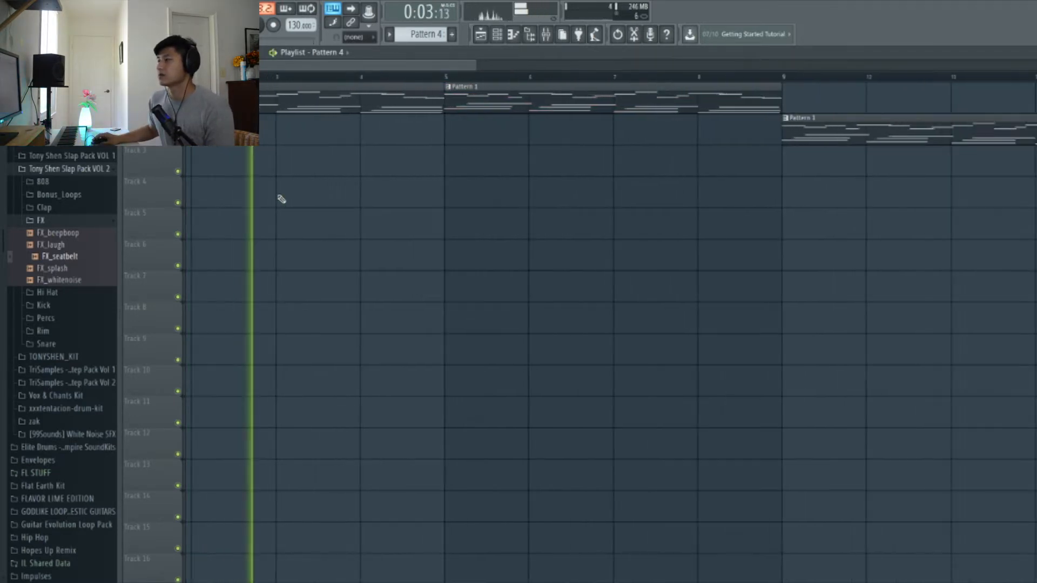
pyautogui.scroll(-2, 282, 195)
pyautogui.scroll(-1, 287, 194)
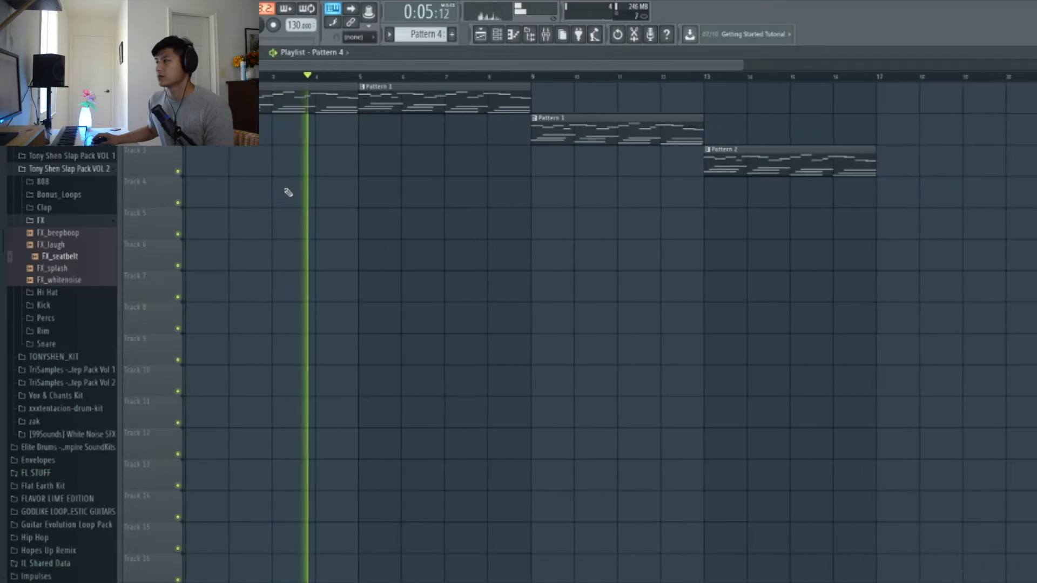
pyautogui.press('space')
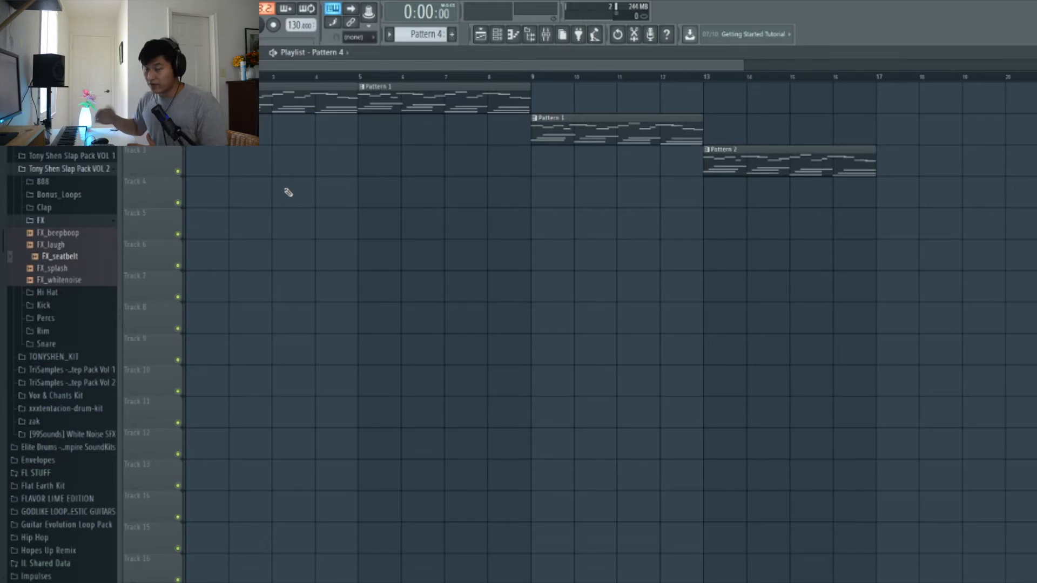
# Make Pattern 1 the active pattern and listen to its first clip in the playlist again.
pyautogui.doubleClick(308, 97)
pyautogui.click(488, 36)
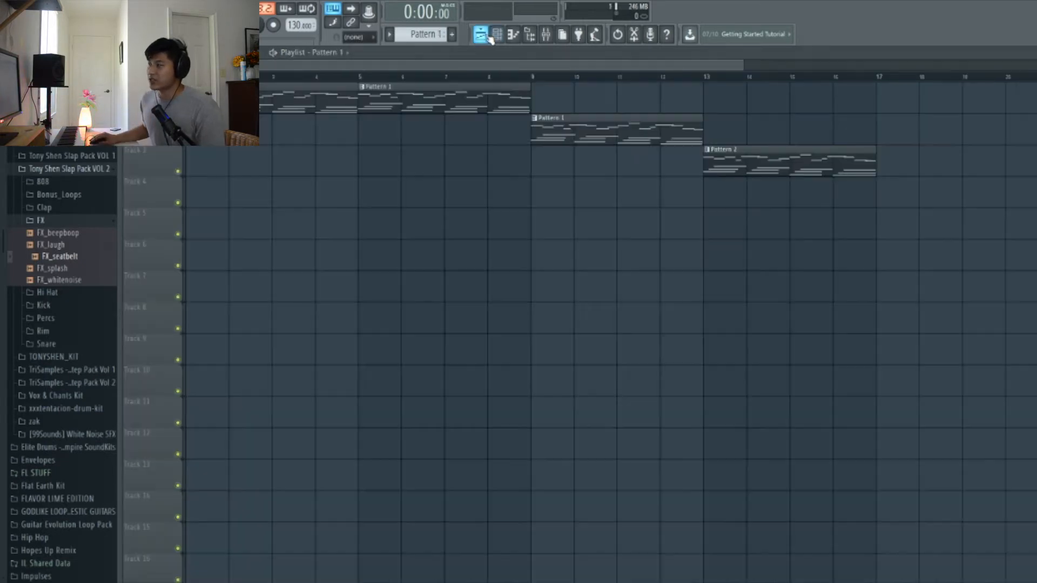
pyautogui.press('space')
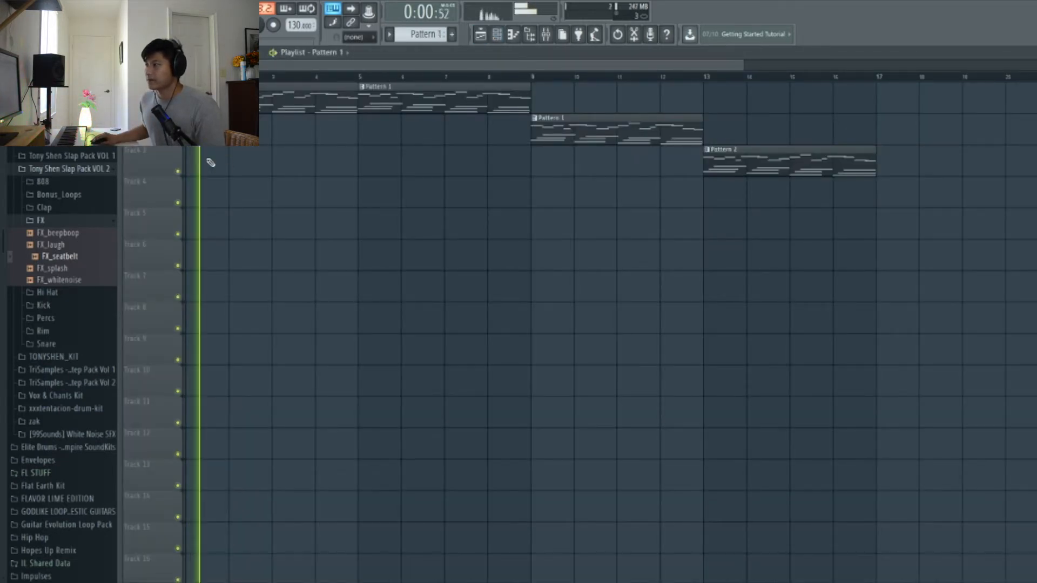
pyautogui.scroll(5, 205, 162)
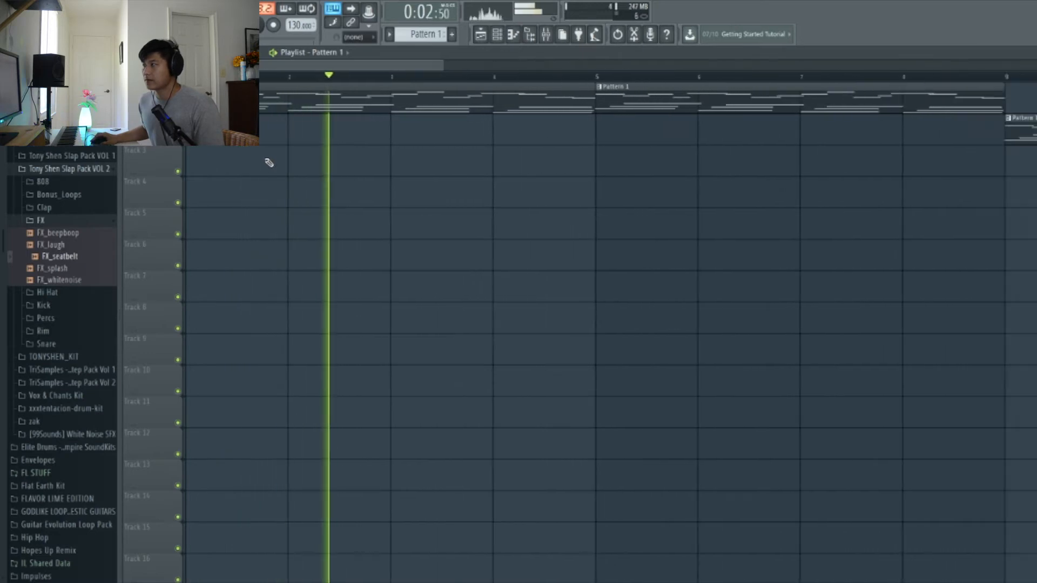
pyautogui.scroll(-5, 269, 163)
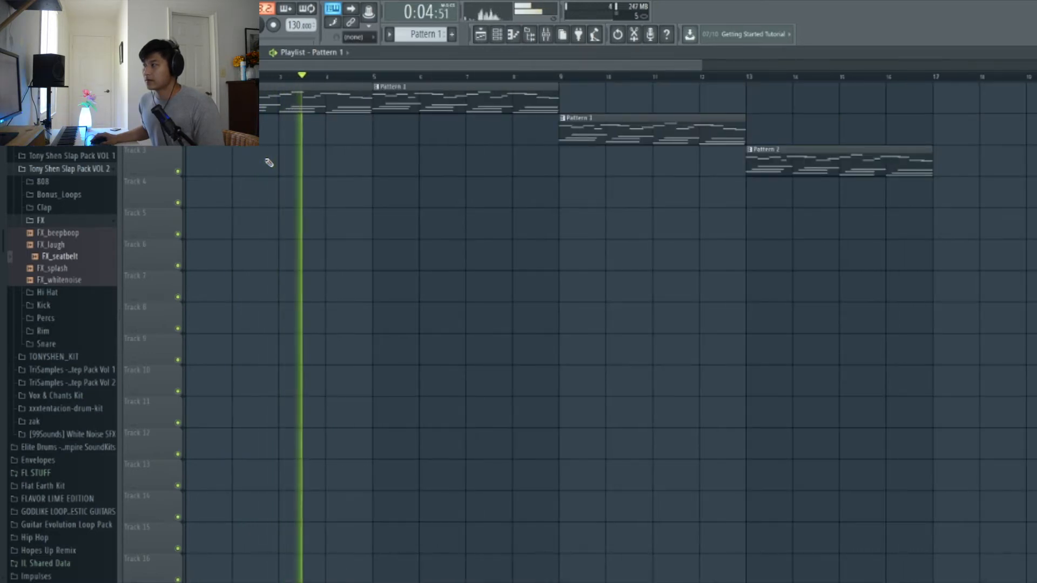
pyautogui.scroll(2, 278, 159)
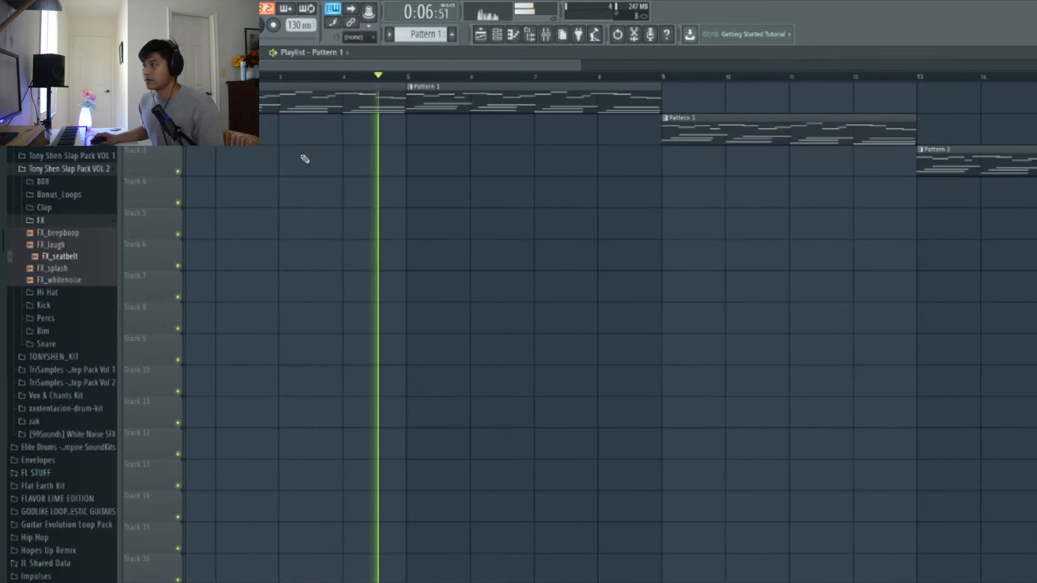
pyautogui.press('space')
# Open Pattern 1 in the piano roll and examine its note timing, lengths and velocities up close.
pyautogui.doubleClick(328, 102)
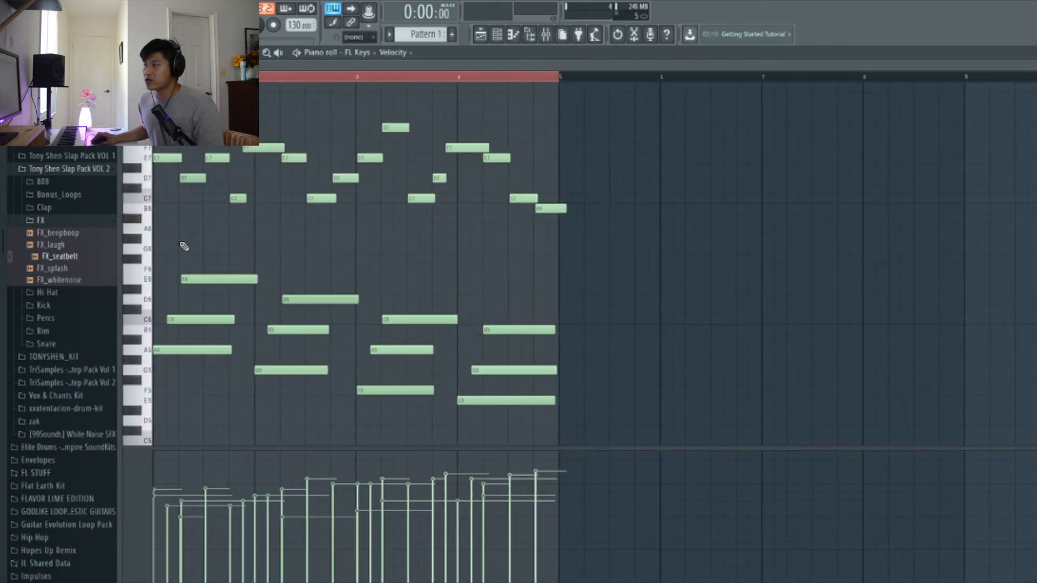
pyautogui.scroll(3, 208, 190)
pyautogui.hscroll(-1, 216, 183)
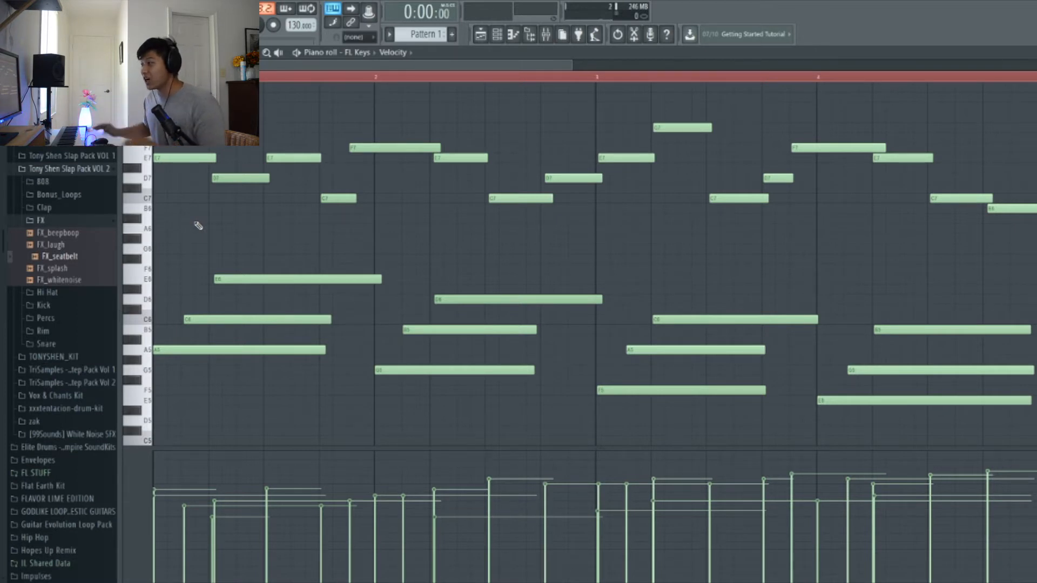
pyautogui.scroll(2, 171, 230)
pyautogui.scroll(2, 170, 230)
pyautogui.scroll(1, 254, 229)
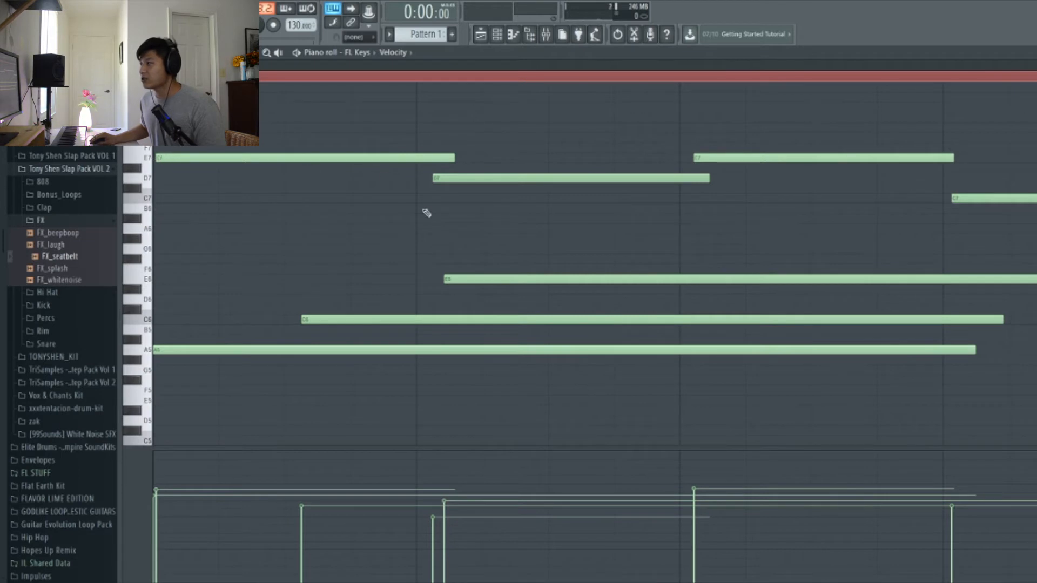
pyautogui.scroll(-3, 395, 199)
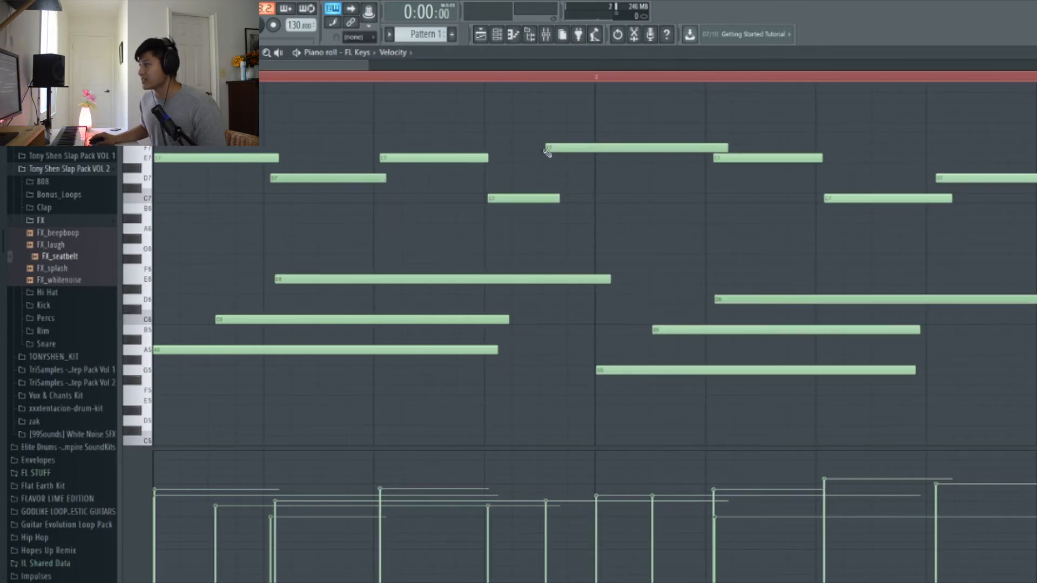
pyautogui.scroll(3, 578, 185)
pyautogui.scroll(-4, 770, 212)
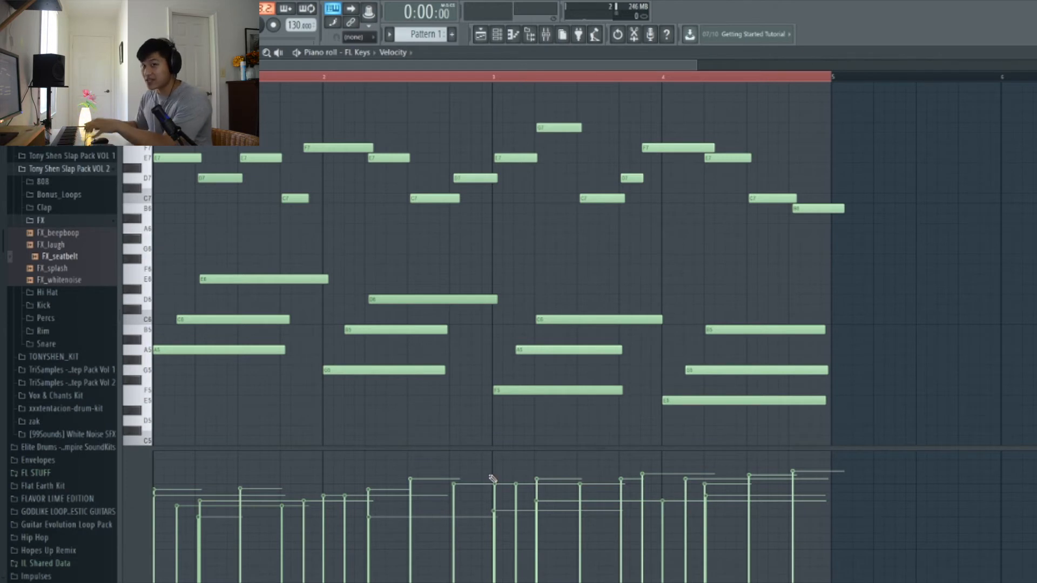
# Return to the playlist, open Pattern 2 in the piano roll and examine its note positions and velocities.
pyautogui.click(496, 35)
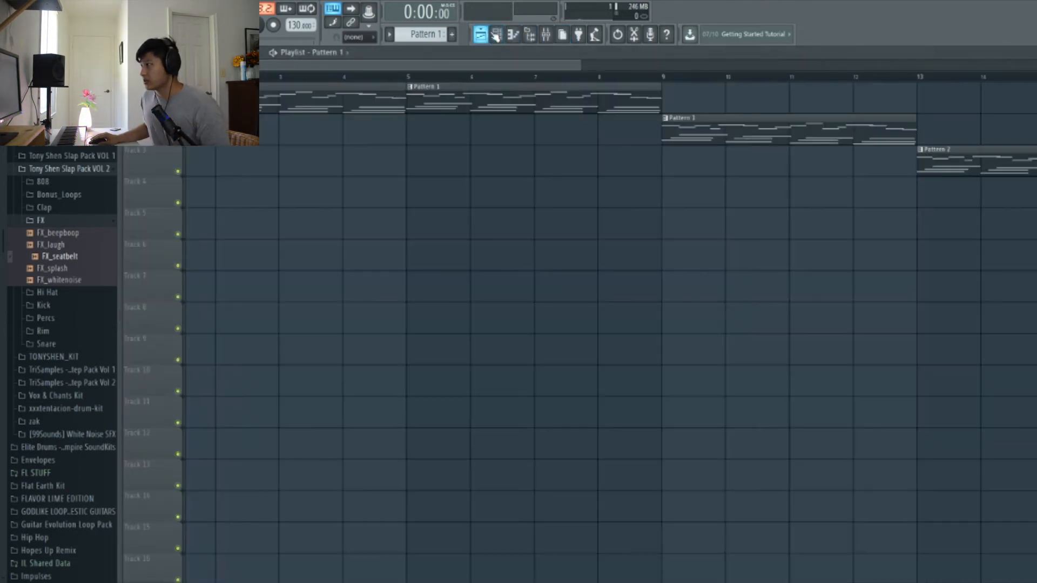
pyautogui.scroll(-1, 897, 168)
pyautogui.doubleClick(898, 169)
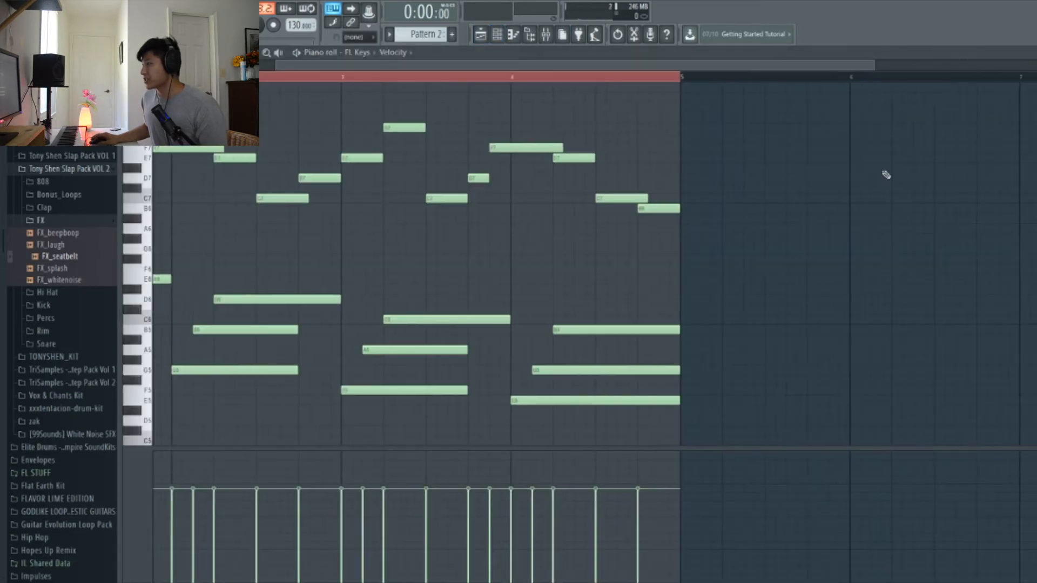
pyautogui.scroll(3, 198, 418)
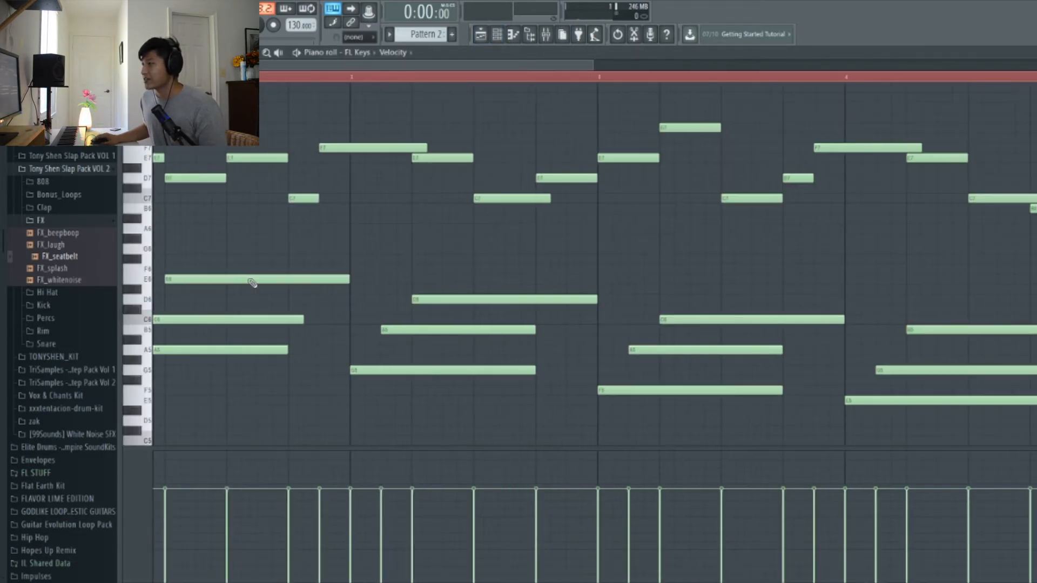
pyautogui.moveTo(251, 66); pyautogui.dragTo(224, 65)
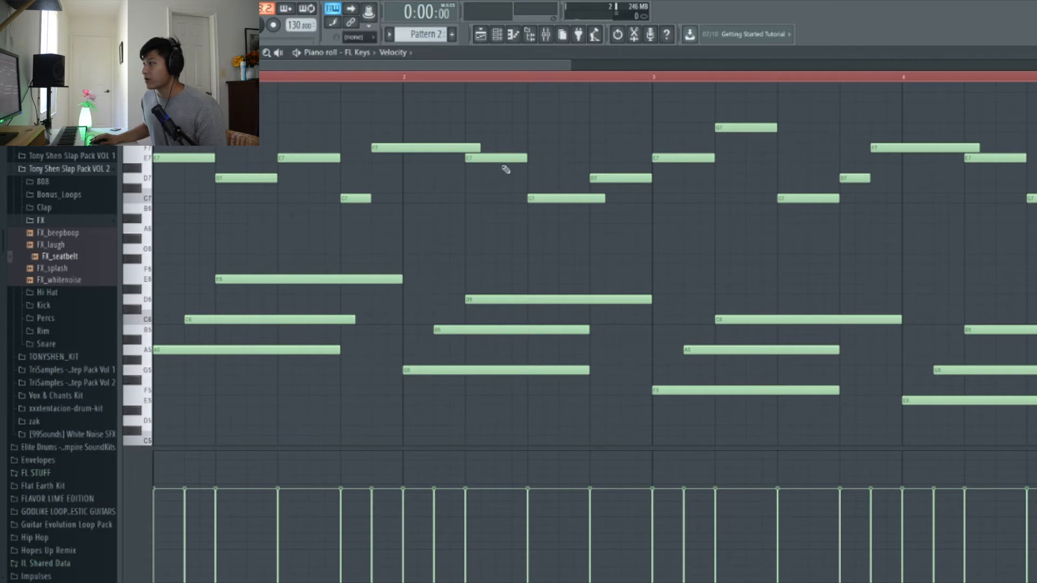
pyautogui.scroll(-3, 817, 266)
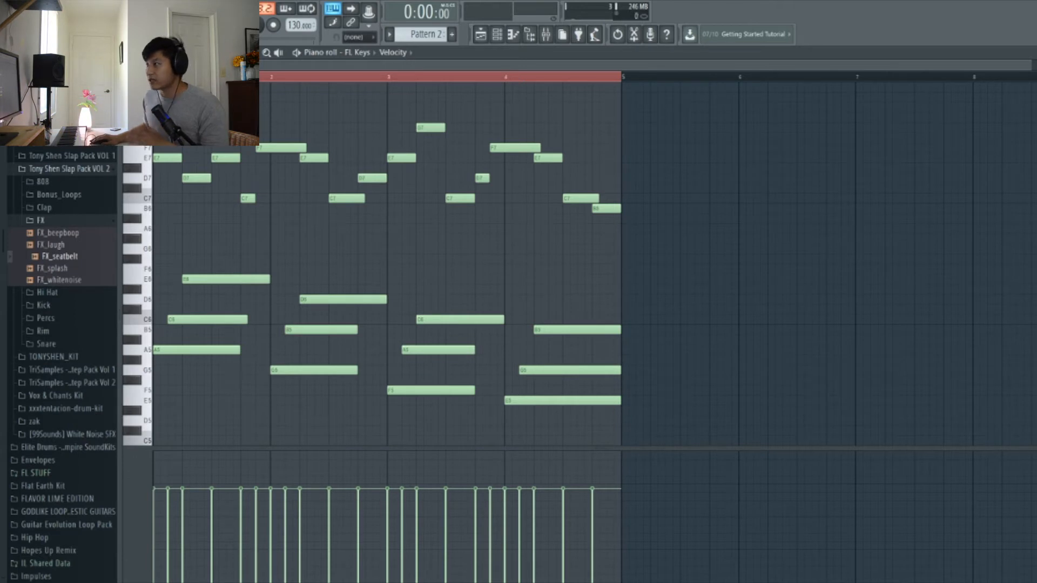
# Play Pattern 2 in the piano roll to hear its unedited notes, and stop playback.
pyautogui.press('space')
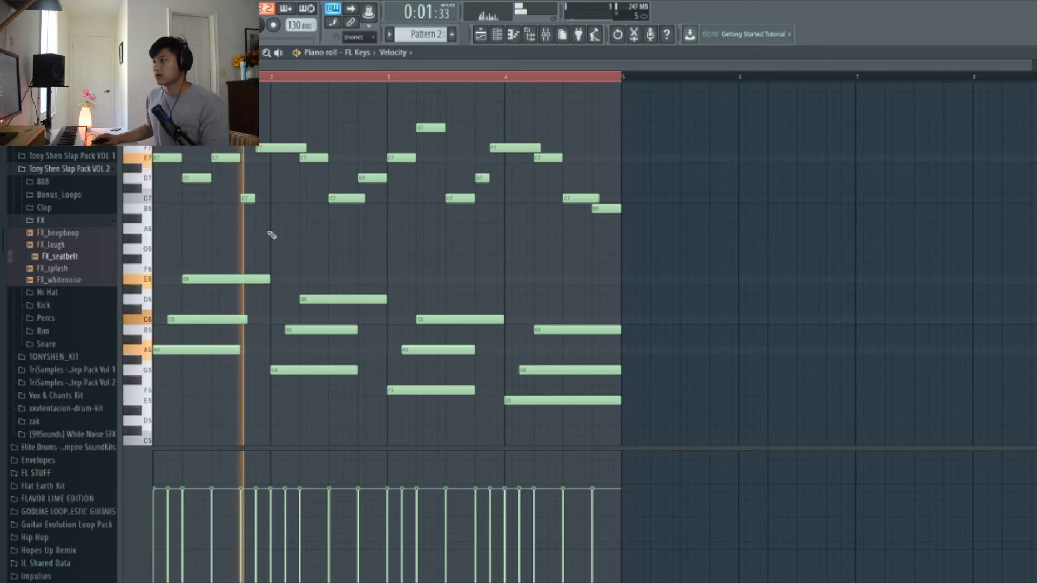
pyautogui.scroll(1, 277, 244)
pyautogui.scroll(-1, 284, 241)
pyautogui.press('space')
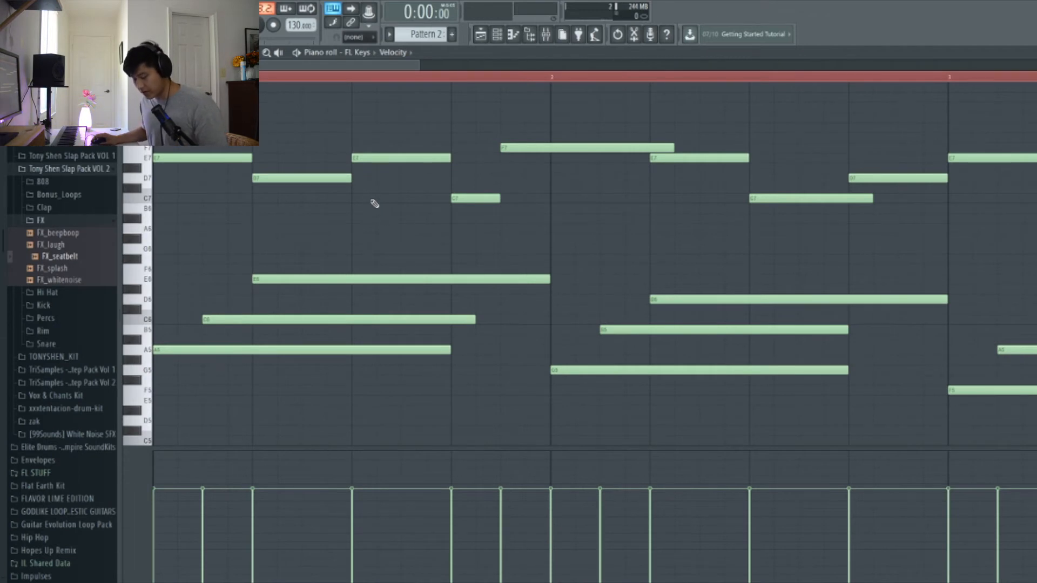
# Apply the strumizer to Pattern 2's notes with a slight start time strength.
pyautogui.hotkey('alt', 's')
pyautogui.moveTo(505, 236); pyautogui.dragTo(465, 161)
pyautogui.moveTo(457, 204)
pyautogui.mouseDown()
pyautogui.moveTo(457, 218)
pyautogui.moveTo(458, 187)
pyautogui.moveTo(458, 196)
pyautogui.mouseUp()
pyautogui.moveTo(458, 203); pyautogui.dragTo(458, 208)
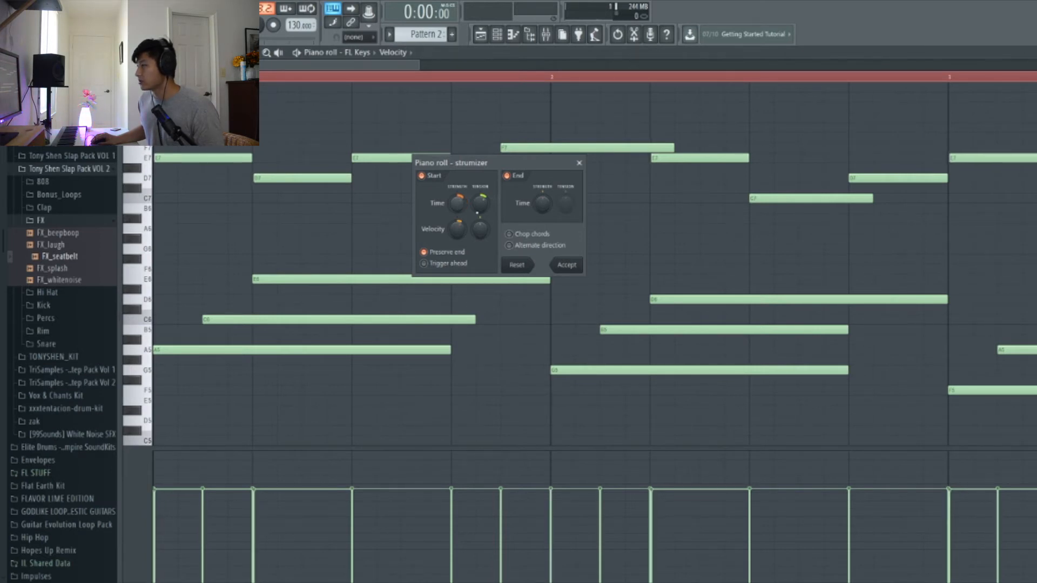
pyautogui.click(564, 263)
# Play back the strummed notes of Pattern 2 and stop playback.
pyautogui.press('space')
pyautogui.keyDown('ctrl'); pyautogui.scroll(-3, 546, 261); pyautogui.keyUp('ctrl')
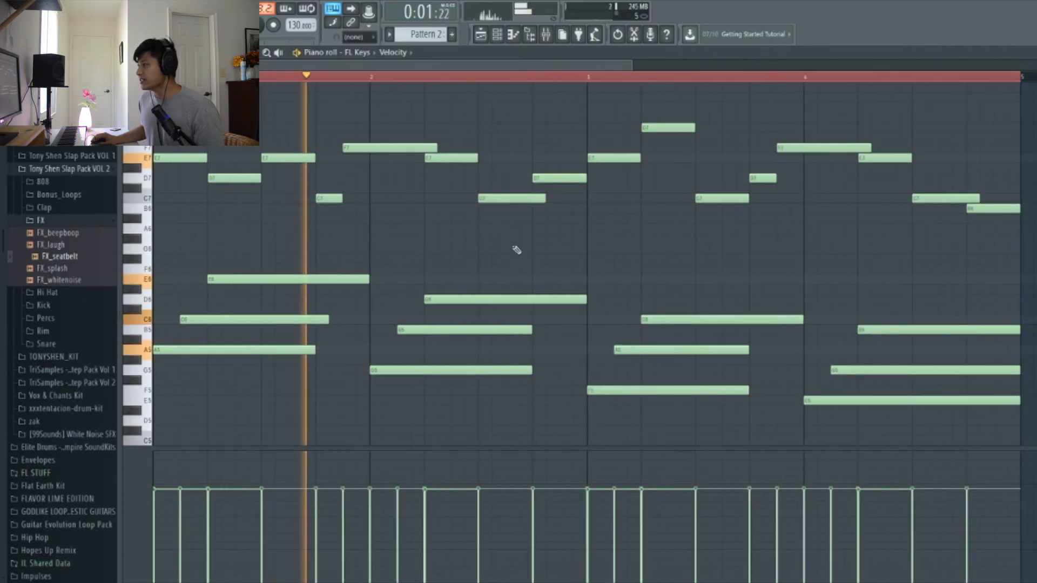
pyautogui.keyDown('ctrl'); pyautogui.scroll(-1, 543, 244); pyautogui.keyUp('ctrl')
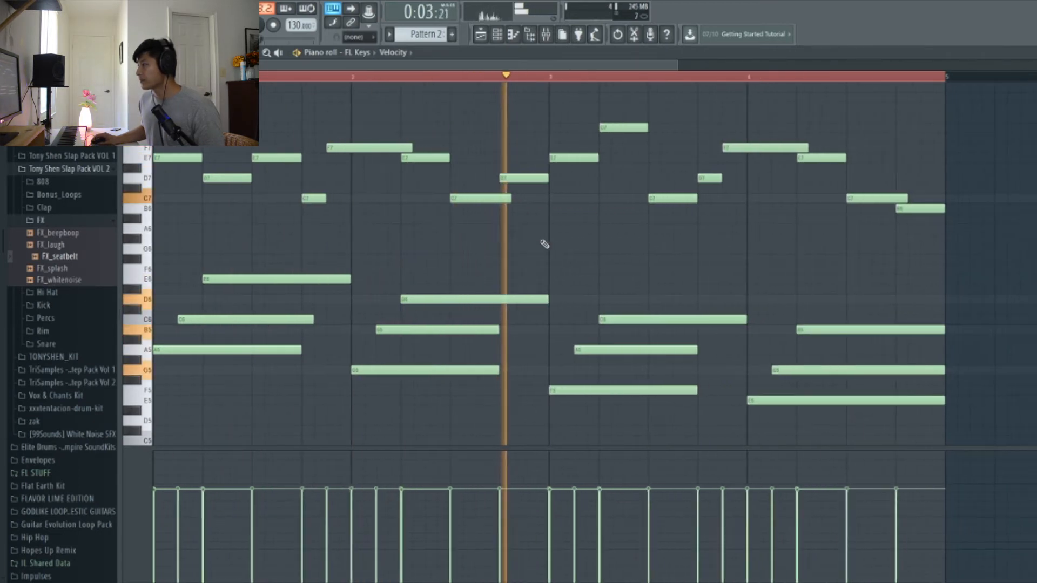
pyautogui.press('space')
pyautogui.keyDown('ctrl'); pyautogui.scroll(-1, 577, 245); pyautogui.keyUp('ctrl')
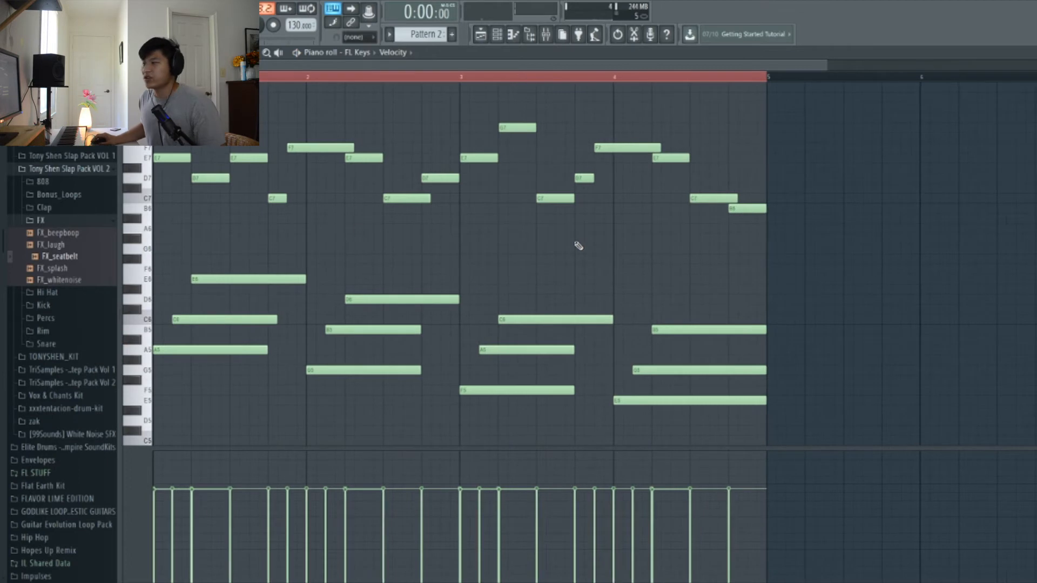
# Nudge the long E6 note in bar 1, B5 in bar 2 and A5 in bar 3 slightly earlier, and deselect them.
pyautogui.click(301, 278)
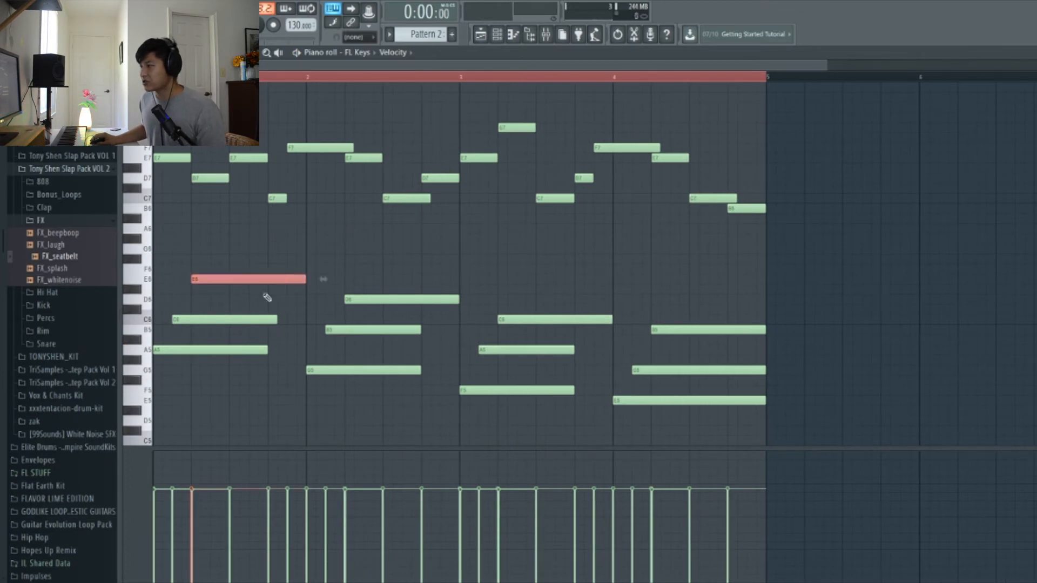
pyautogui.keyDown('shift'); pyautogui.click(392, 325); pyautogui.keyUp('shift')
pyautogui.keyDown('shift'); pyautogui.click(518, 350); pyautogui.keyUp('shift')
pyautogui.keyDown('ctrl'); pyautogui.scroll(1, 487, 272); pyautogui.keyUp('ctrl')
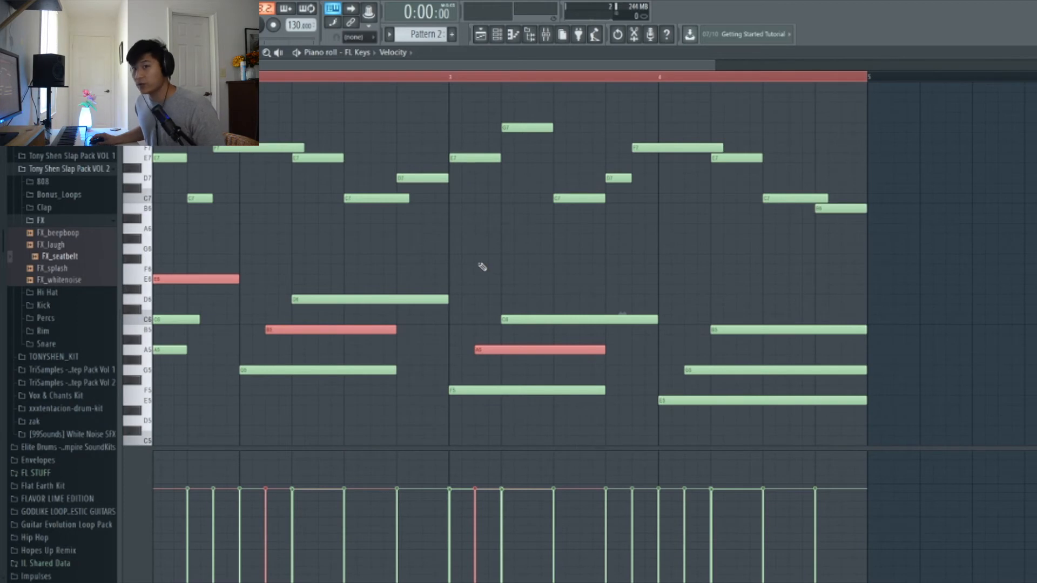
pyautogui.hotkey('shift', 'Left')
pyautogui.hotkey('shift', 'Left')
pyautogui.hotkey('shift', 'Right')
pyautogui.keyDown('ctrl'); pyautogui.click(480, 267); pyautogui.keyUp('ctrl')
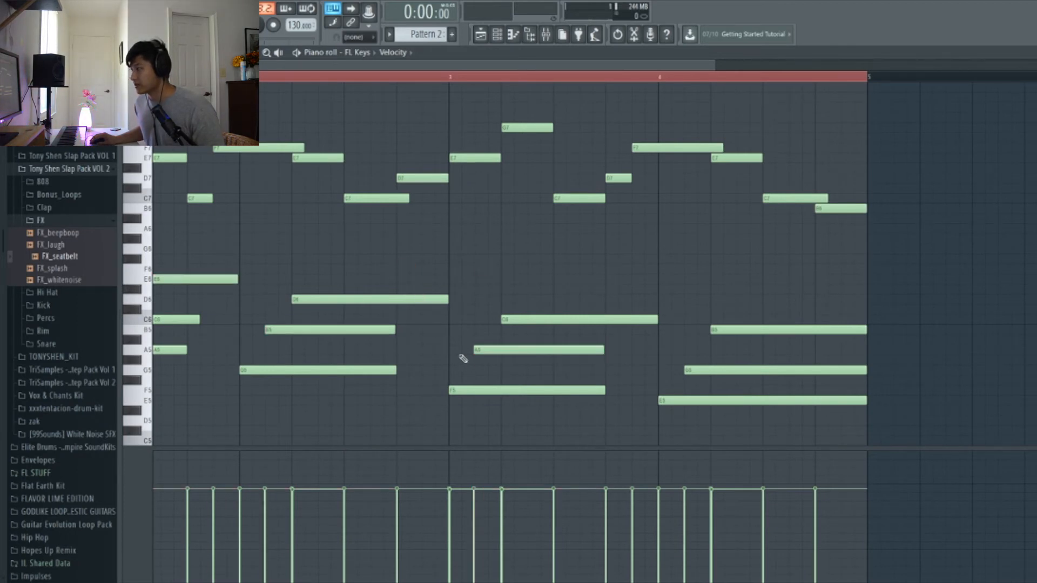
# Nudge the long D6 note in bar 2, F5 in bar 3 and E5 in bar 4 slightly earlier, and deselect them.
pyautogui.keyDown('ctrl'); pyautogui.keyDown('shift'); pyautogui.click(429, 299); pyautogui.keyUp('shift'); pyautogui.keyUp('ctrl')
pyautogui.keyDown('ctrl'); pyautogui.keyDown('shift'); pyautogui.click(510, 388); pyautogui.keyUp('shift'); pyautogui.keyUp('ctrl')
pyautogui.keyDown('ctrl'); pyautogui.keyDown('shift'); pyautogui.click(689, 400); pyautogui.keyUp('shift'); pyautogui.keyUp('ctrl')
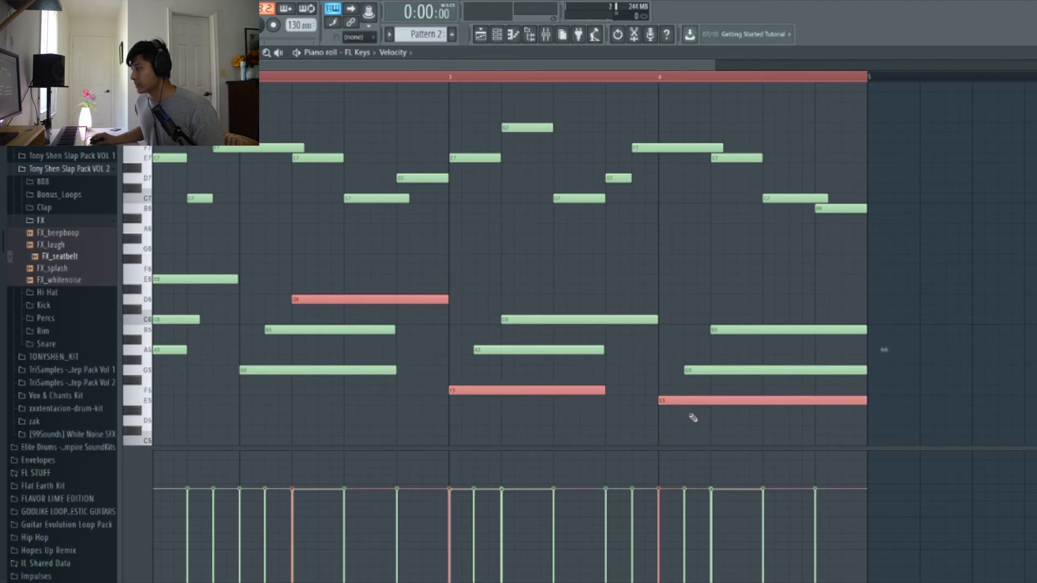
pyautogui.keyDown('ctrl'); pyautogui.click(665, 361); pyautogui.keyUp('ctrl')
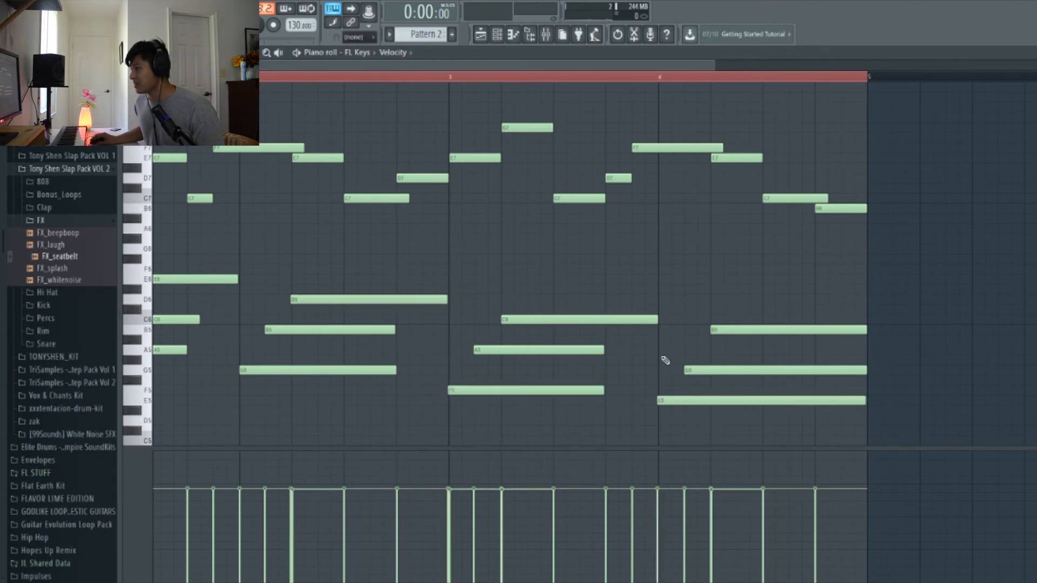
# Play Pattern 2 to hear the nudged note timing, and stop playback.
pyautogui.scroll(-3, 665, 361)
pyautogui.press('space')
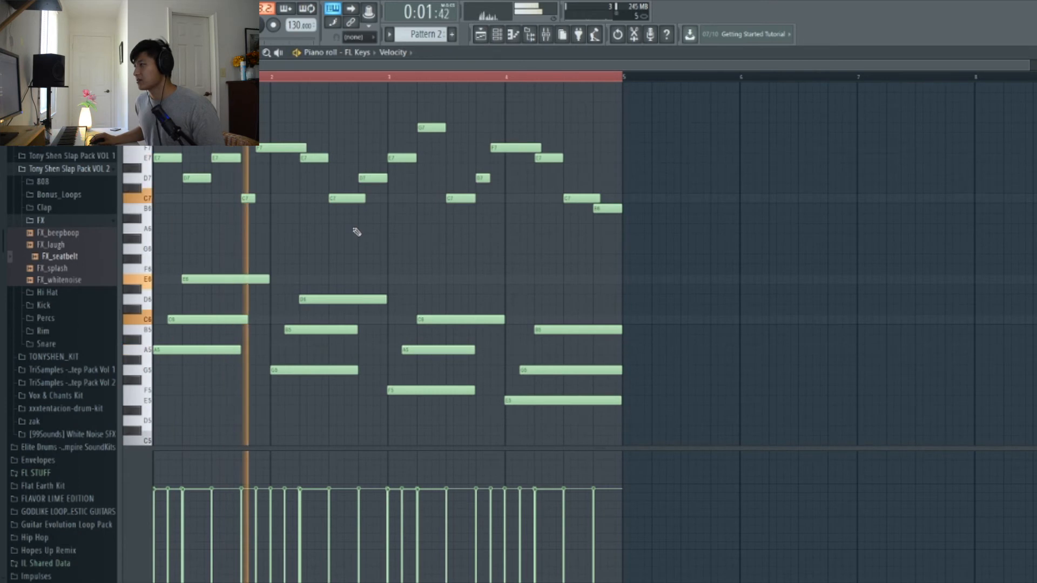
pyautogui.press('space')
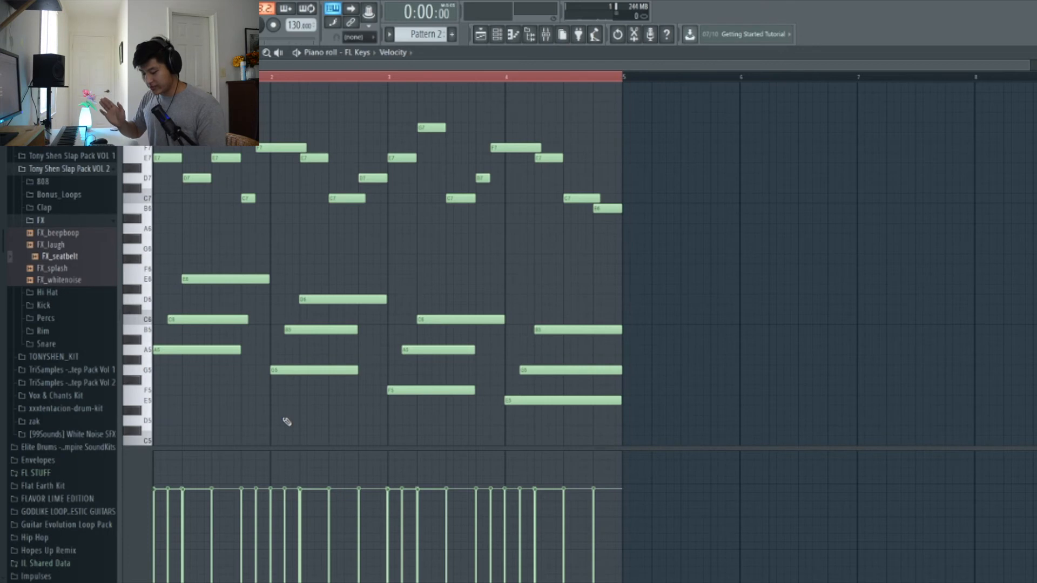
# Apply a slight randomization to the velocity level of all notes in Pattern 2 with the Randomizer.
pyautogui.hotkey('alt', 'r')
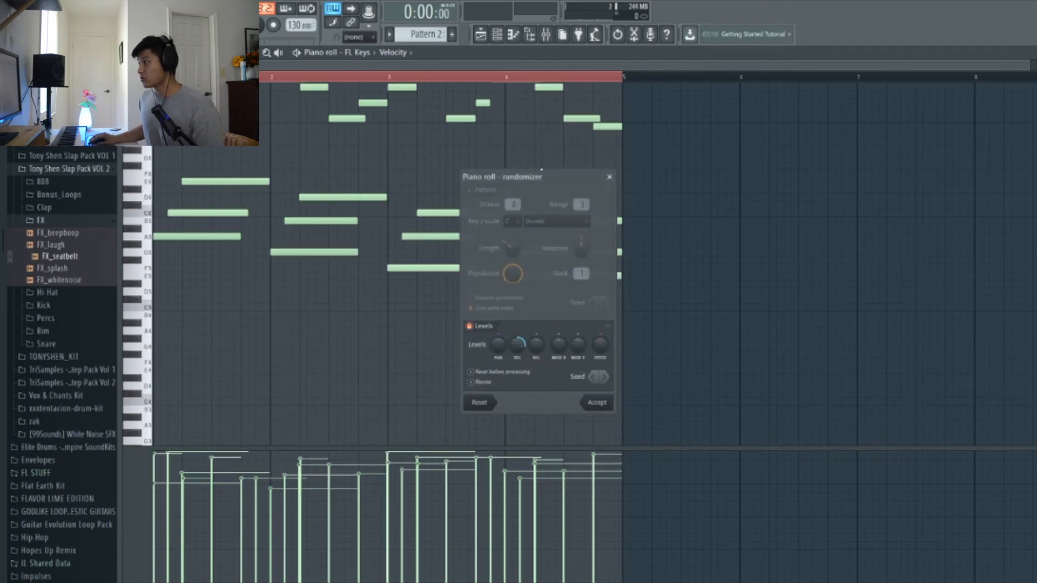
pyautogui.moveTo(541, 173); pyautogui.dragTo(541, 142)
pyautogui.moveTo(517, 312); pyautogui.dragTo(517, 351)
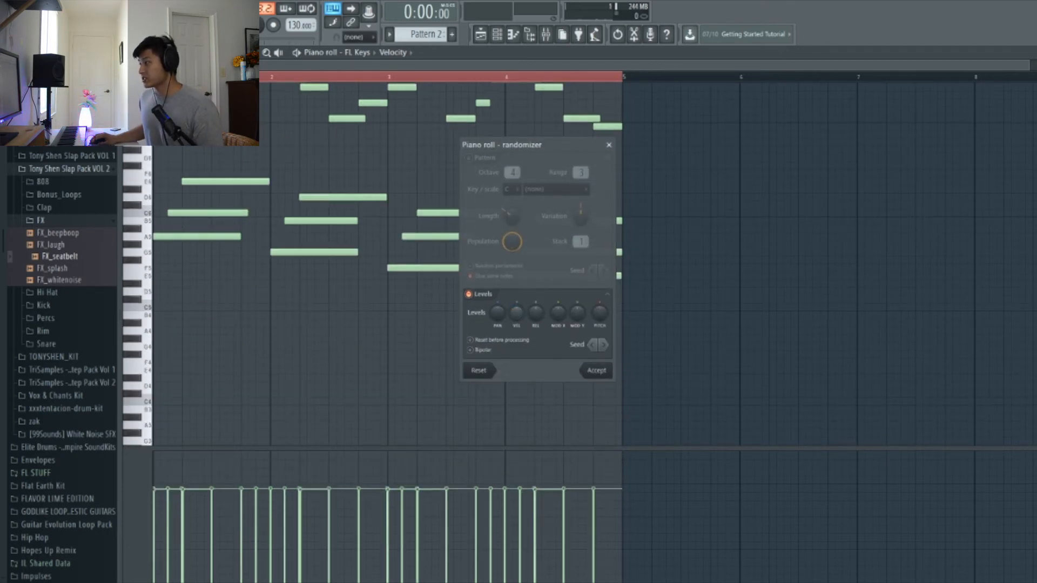
pyautogui.moveTo(517, 313); pyautogui.dragTo(517, 302)
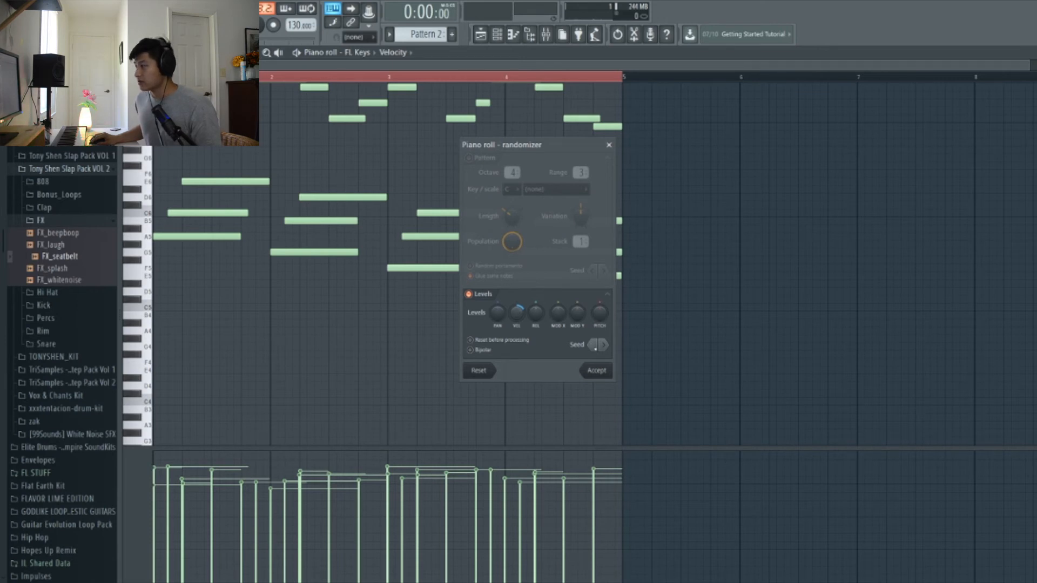
pyautogui.click(596, 371)
# Play Pattern 2 to hear the randomized velocities, stop playback, and show the playlist.
pyautogui.press('space')
pyautogui.scroll(4, 391, 335)
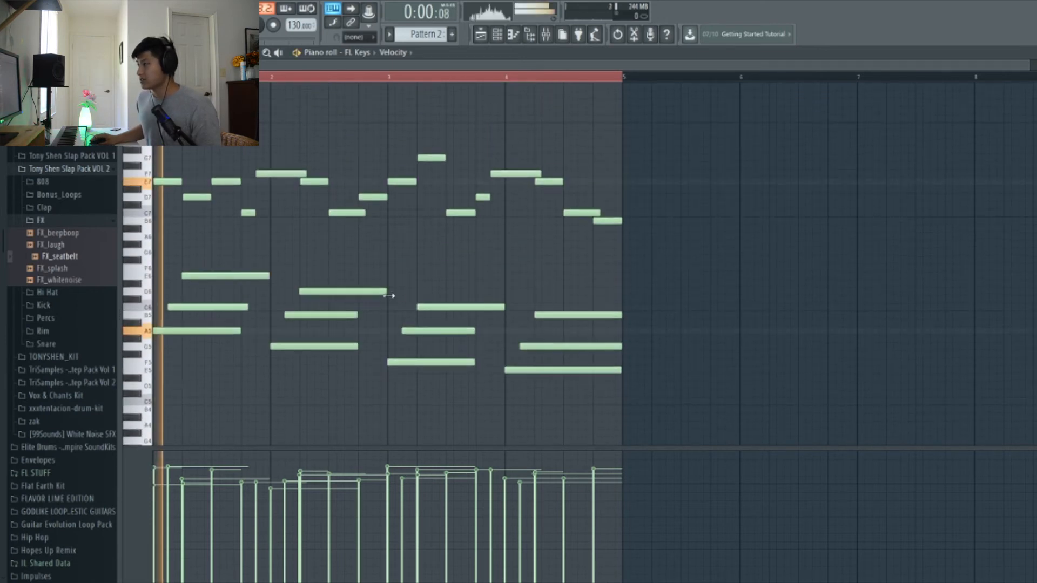
pyautogui.scroll(-1, 447, 249)
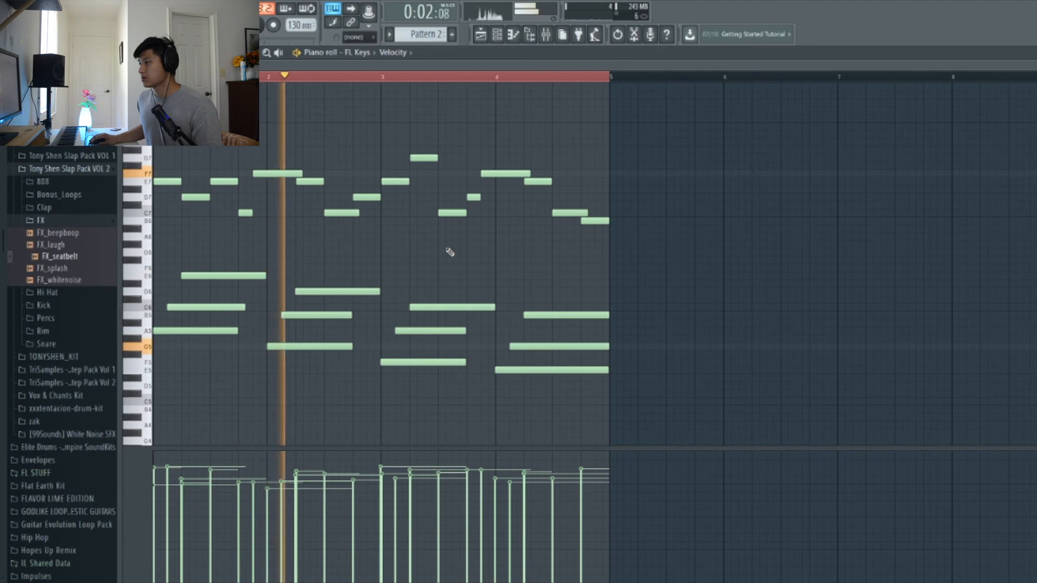
pyautogui.press('space')
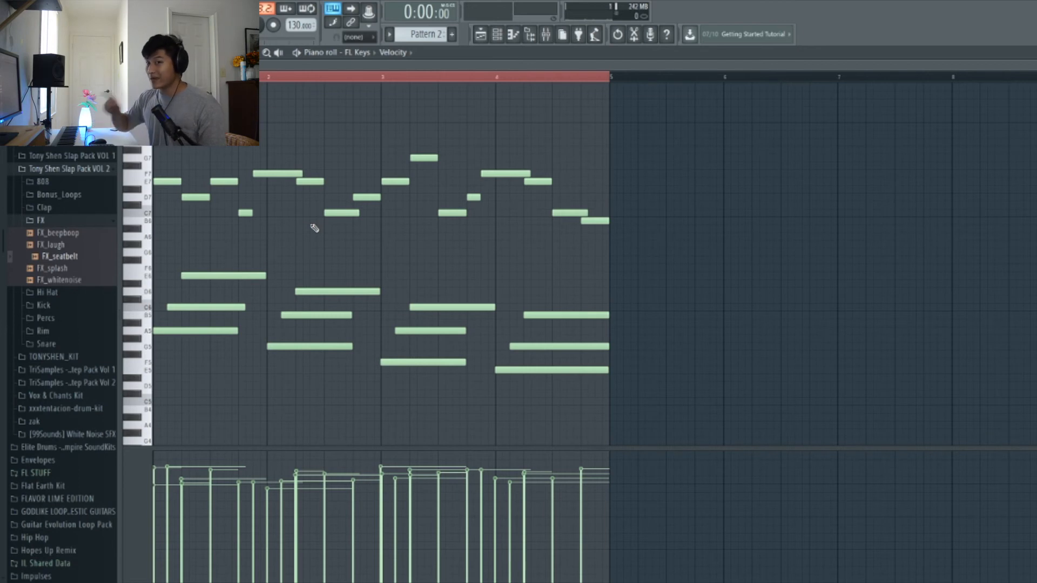
pyautogui.click(481, 36)
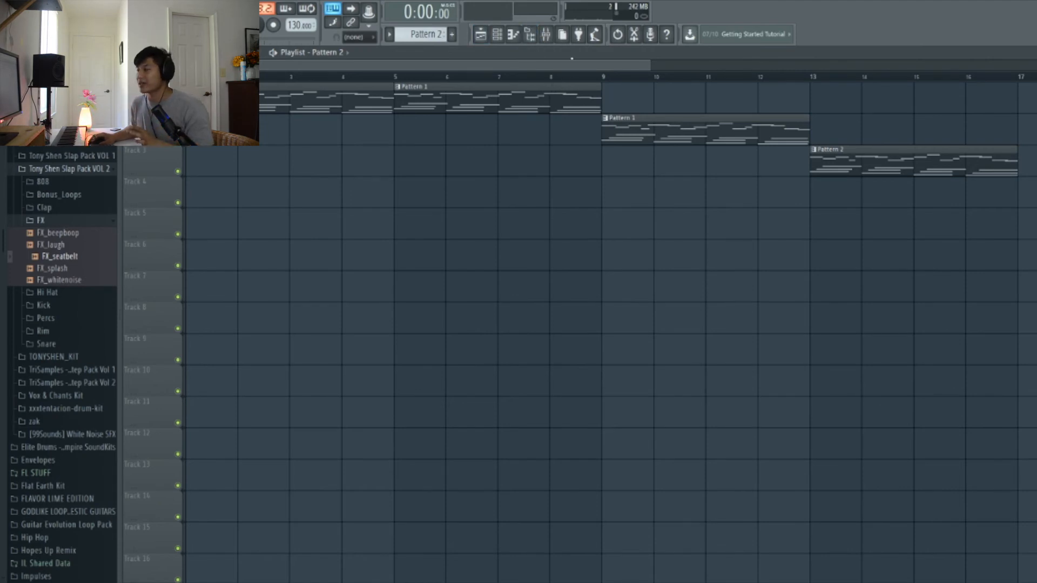
# Open Pattern 3 in the piano roll, play its grid-aligned melody, and stop playback.
pyautogui.click(502, 34)
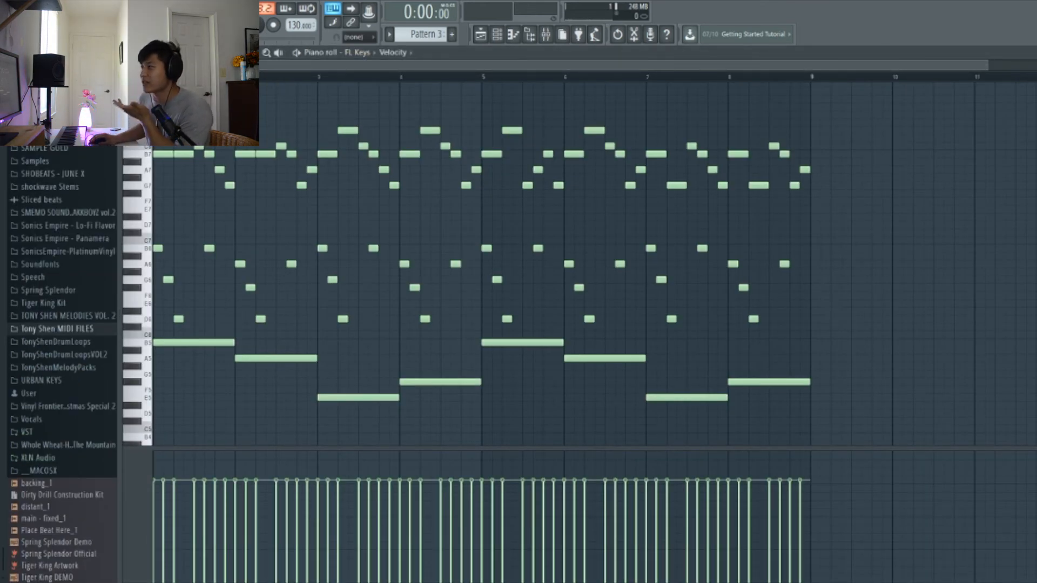
pyautogui.press('space')
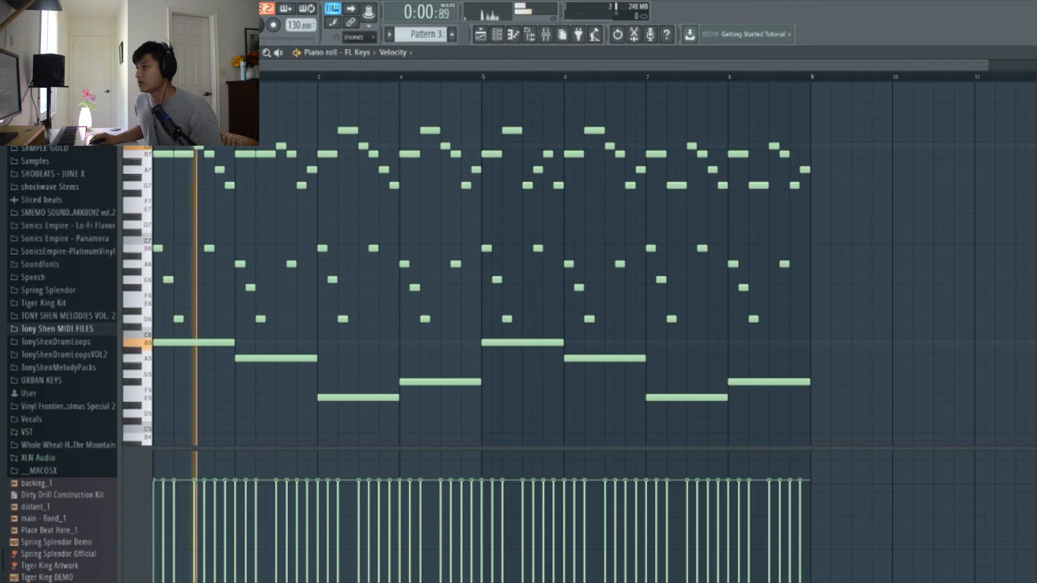
pyautogui.scroll(3, 258, 111)
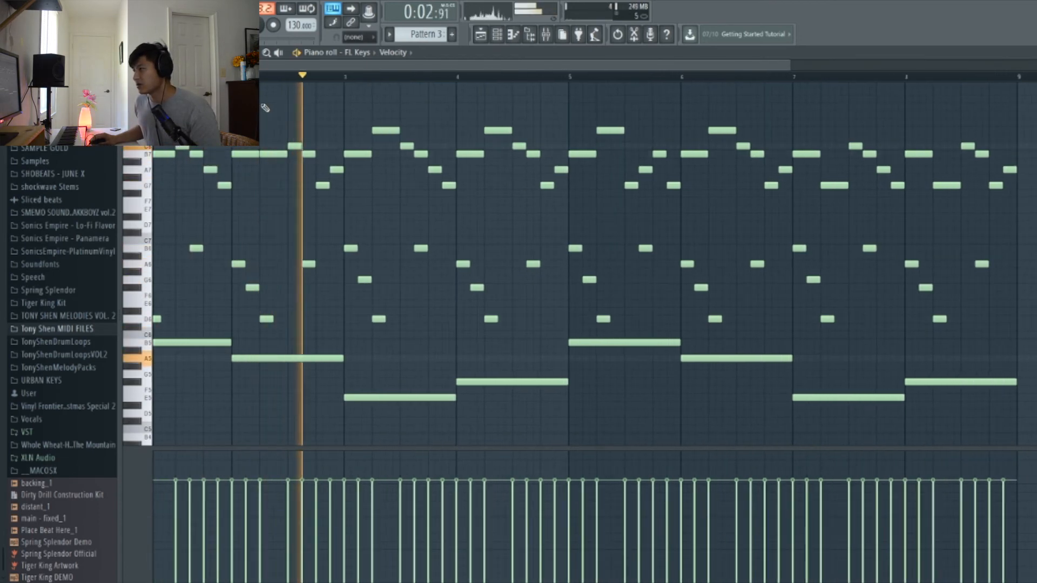
pyautogui.scroll(-4, 265, 110)
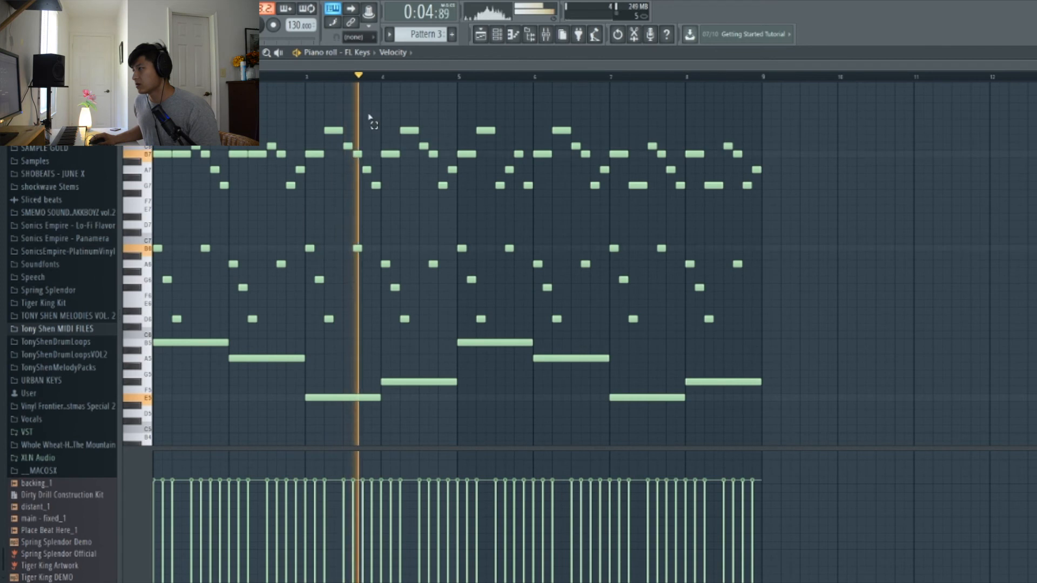
pyautogui.press('space')
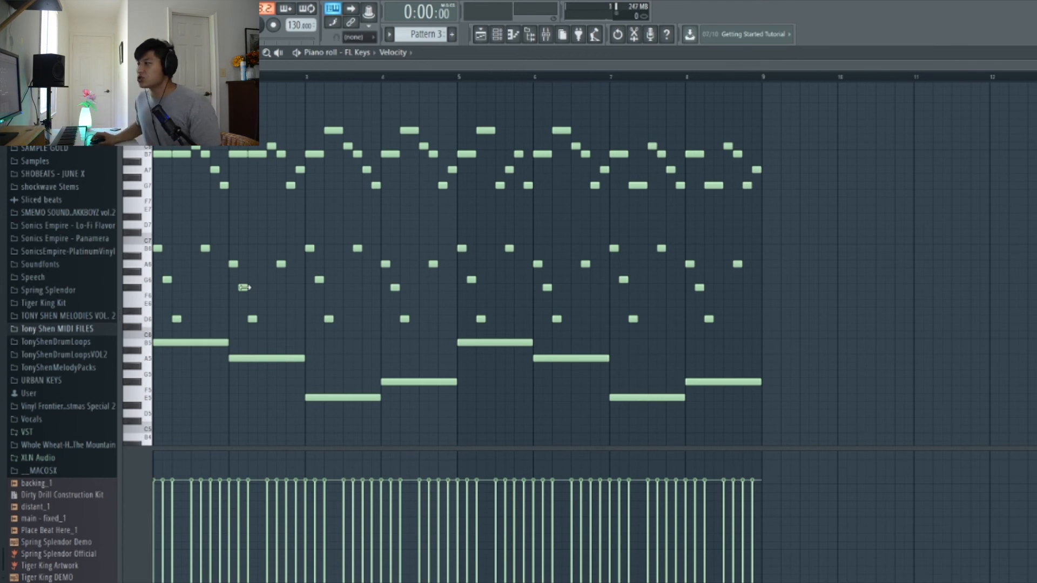
# Examine Pattern 3's short arpeggio notes between the bass and melody by selecting and deselecting them, and return to the playlist.
pyautogui.keyDown('ctrl'); pyautogui.scroll(3, 228, 286); pyautogui.keyUp('ctrl')
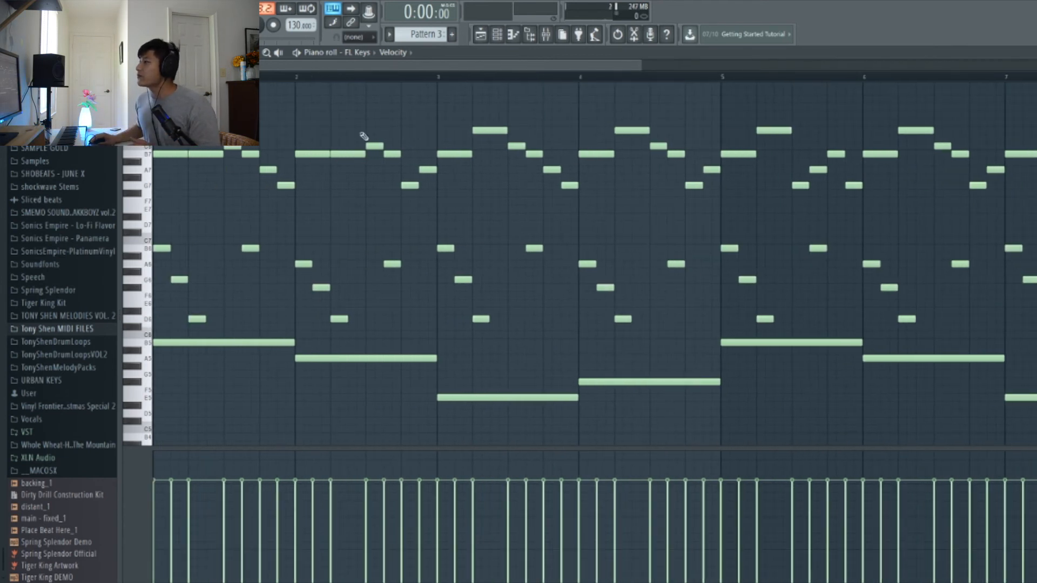
pyautogui.keyDown('ctrl'); pyautogui.scroll(-2, 967, 210); pyautogui.keyUp('ctrl')
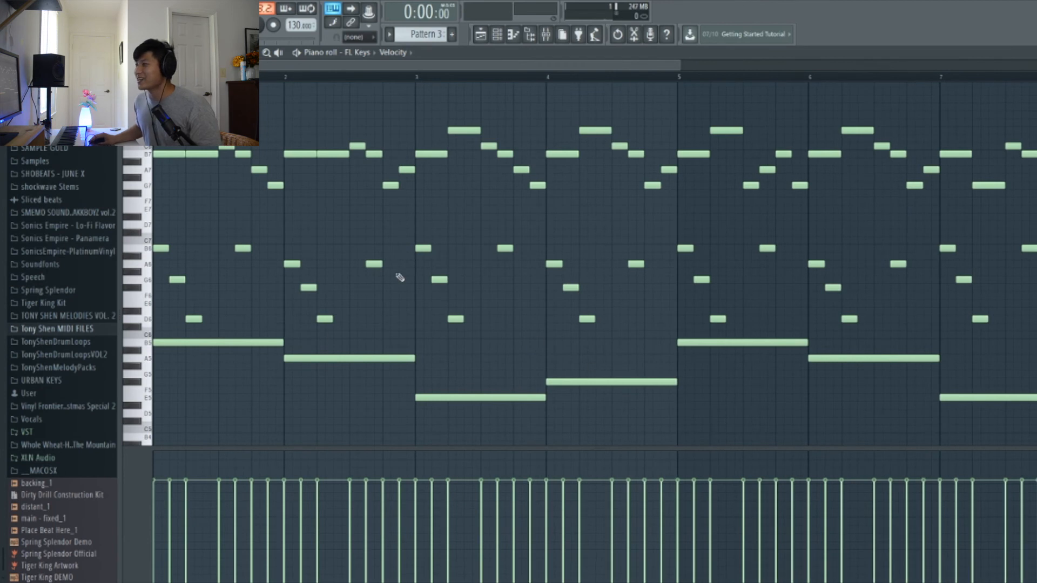
pyautogui.keyDown('ctrl'); pyautogui.scroll(-3, 540, 287); pyautogui.keyUp('ctrl')
pyautogui.moveTo(804, 321); pyautogui.dragTo(133, 218)
pyautogui.keyDown('ctrl'); pyautogui.click(773, 251); pyautogui.keyUp('ctrl')
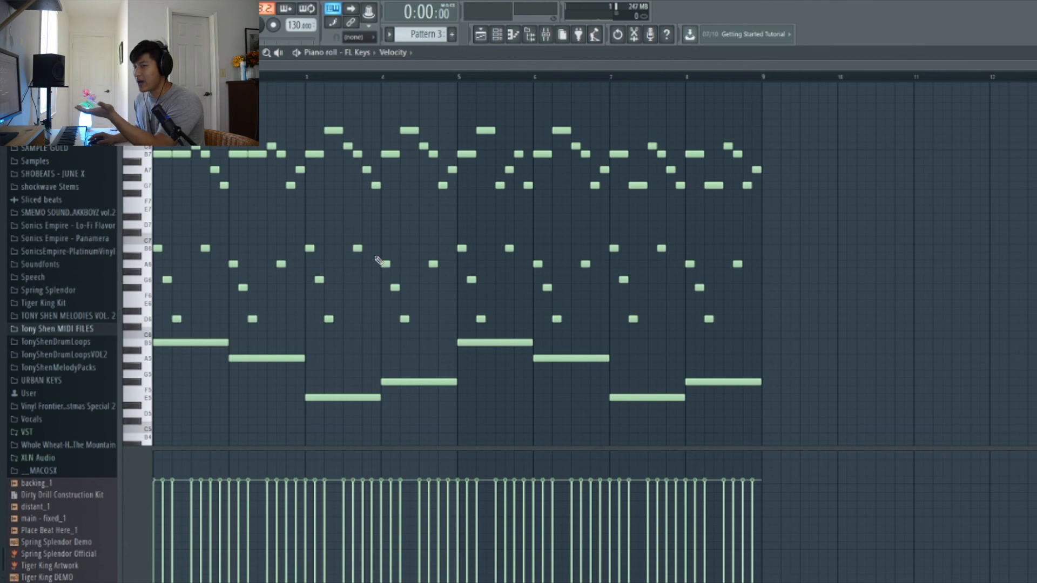
pyautogui.click(480, 35)
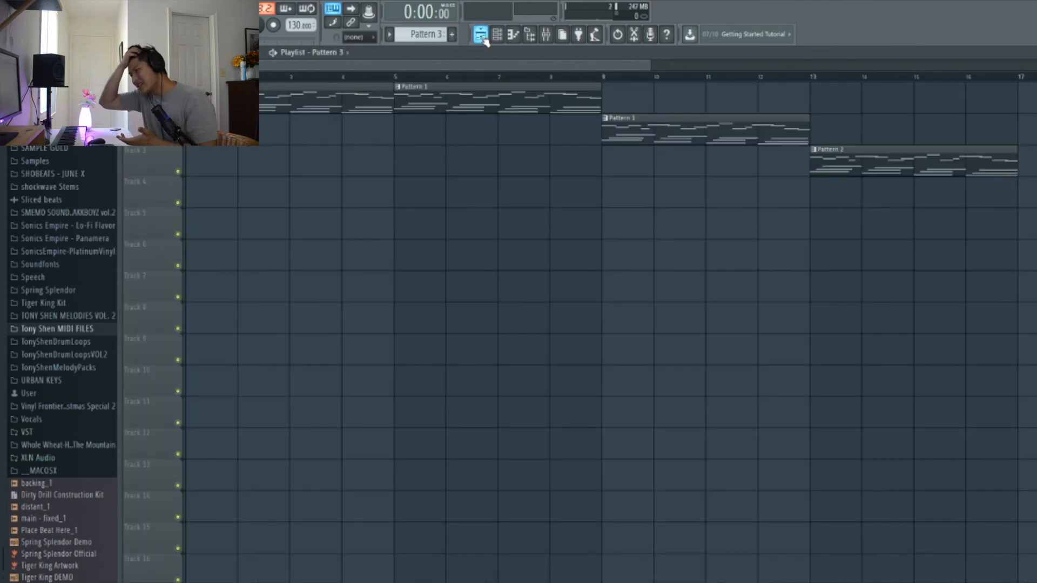